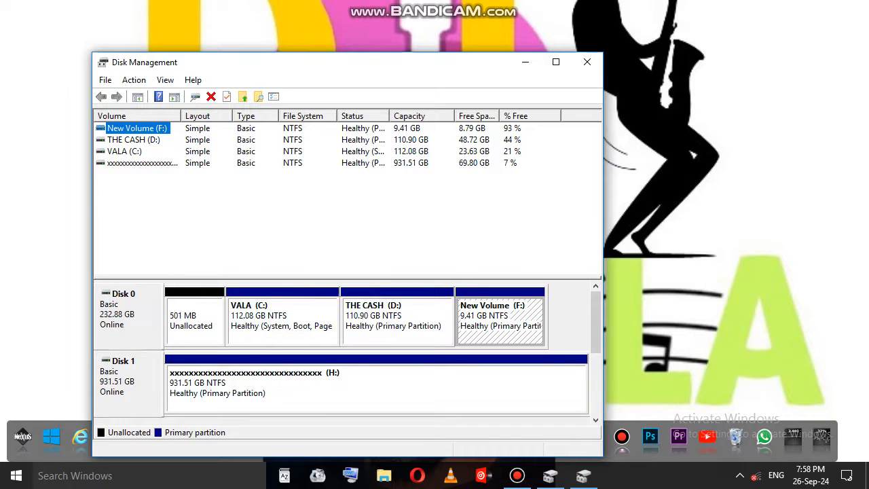
Open File Explorer beside Disk Management and bring up the computer's list of devices and drives
key(super+e)
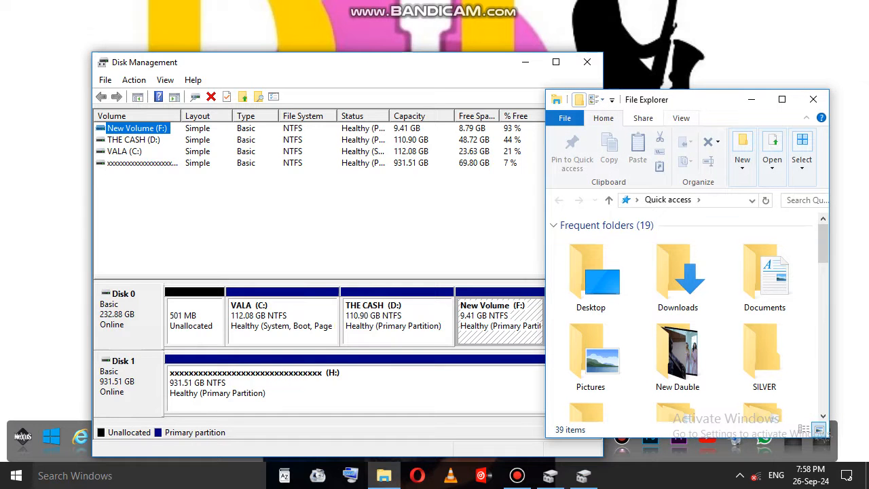
drag(699, 100, 689, 33)
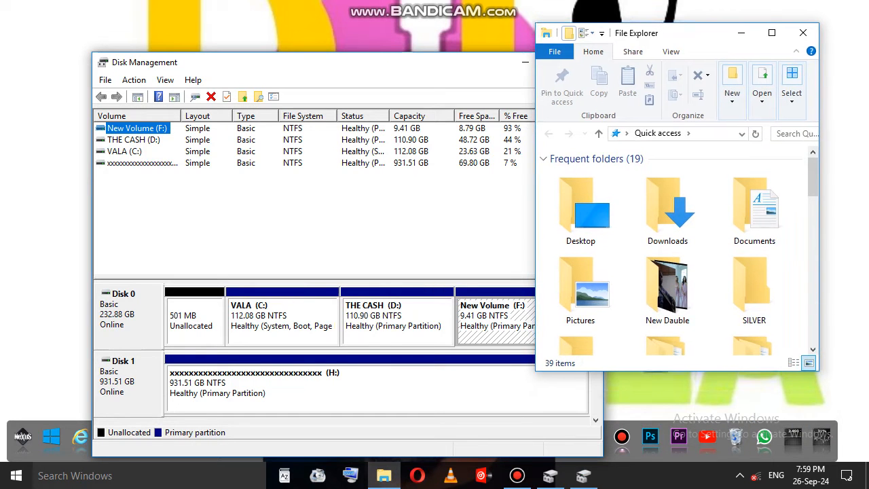
scroll(672, 178, down, 1)
drag(812, 182, 812, 176)
click(599, 134)
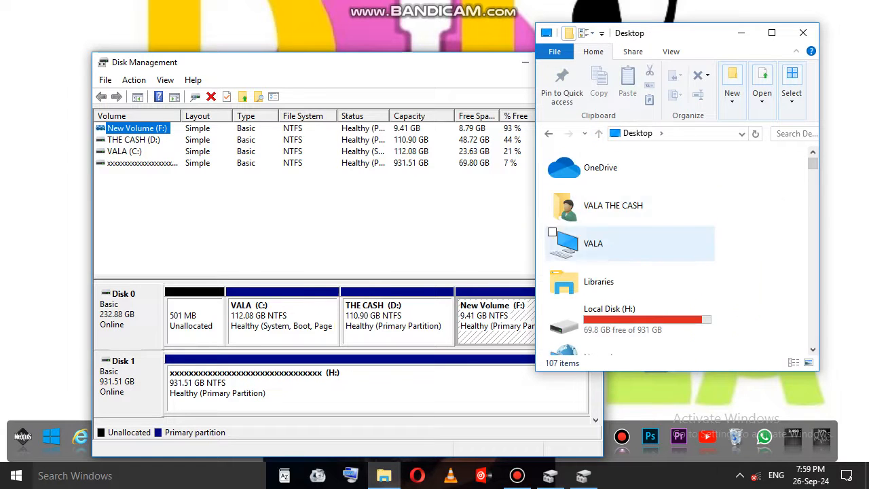
double_click(566, 241)
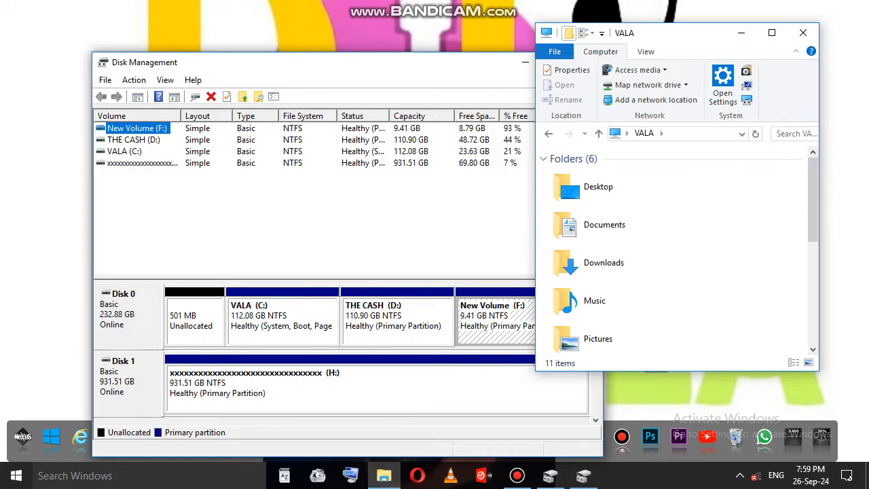
scroll(676, 197, down, 4)
scroll(672, 190, down, 2)
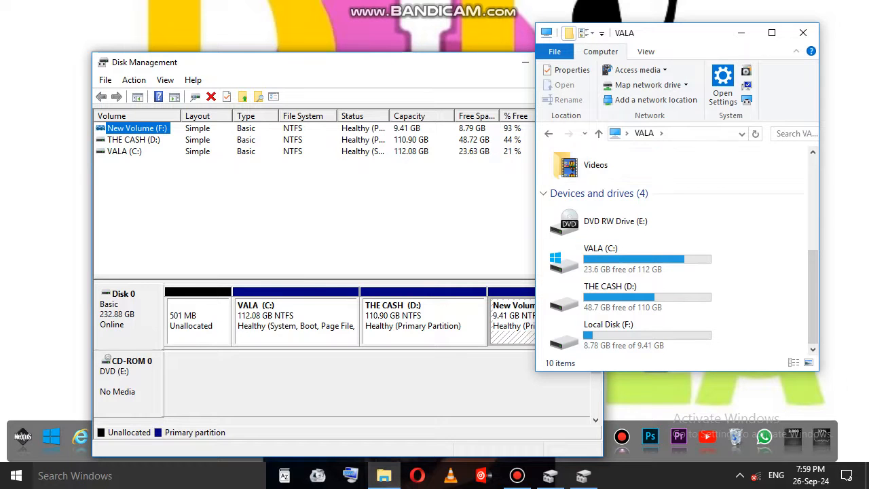
drag(679, 32, 740, 35)
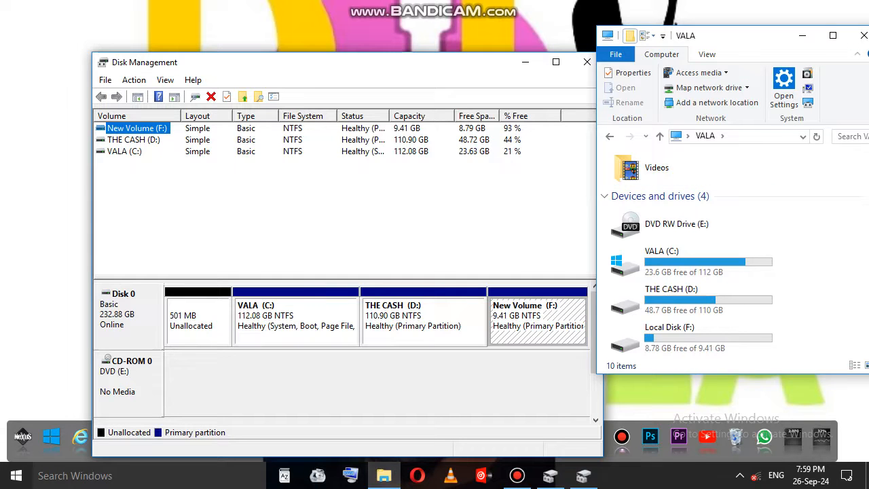
Delete the New Volume (F:) partition from Disk 0, accepting the loss of its data
click(537, 322)
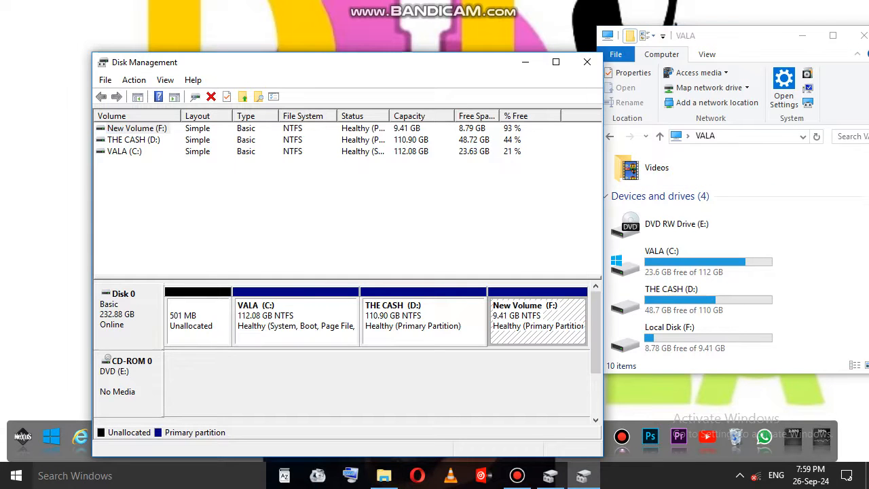
right_click(136, 128)
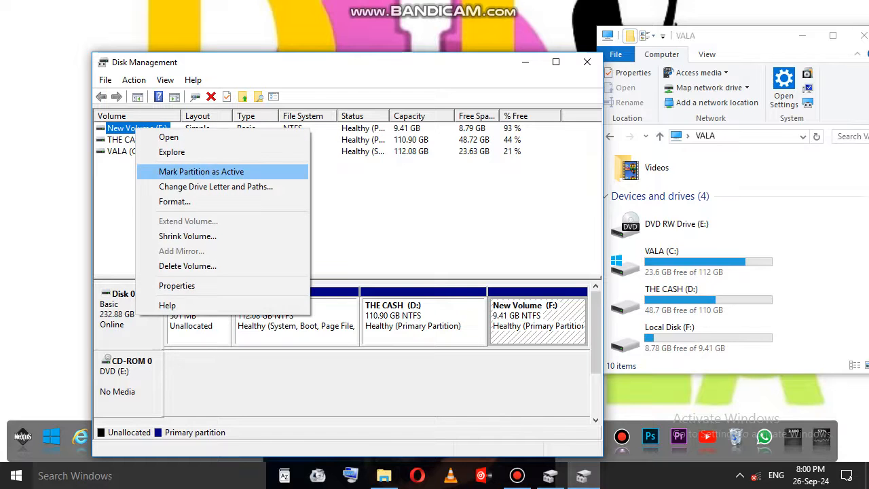
click(188, 266)
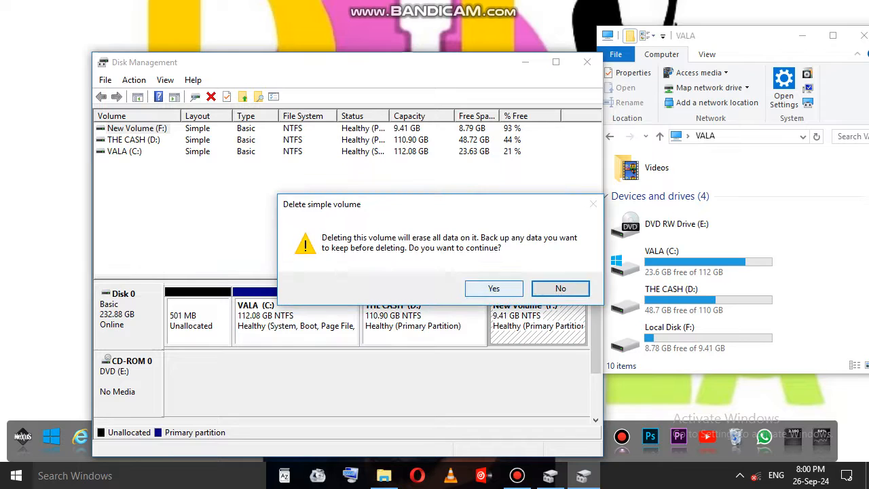
click(493, 288)
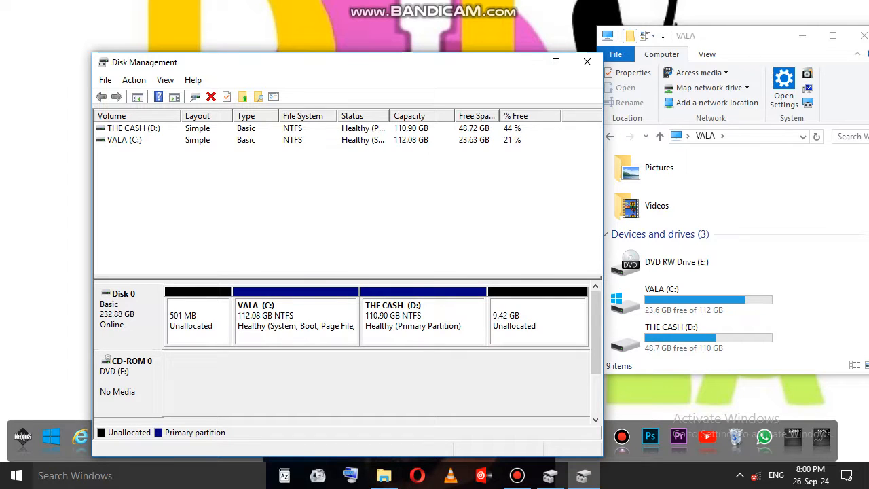
click(537, 322)
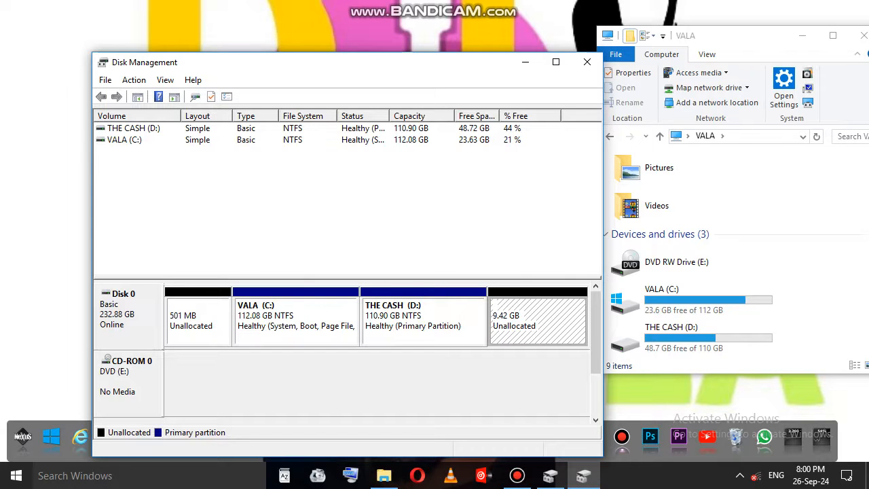
right_click(527, 325)
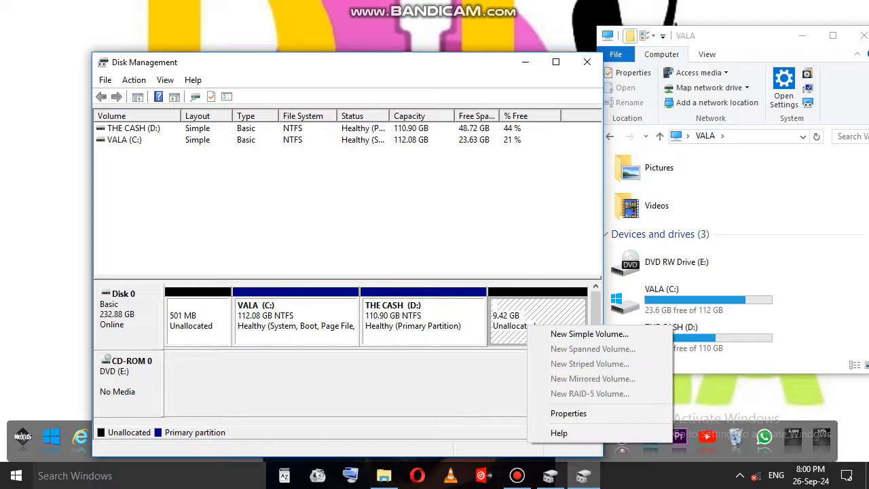
key(Escape)
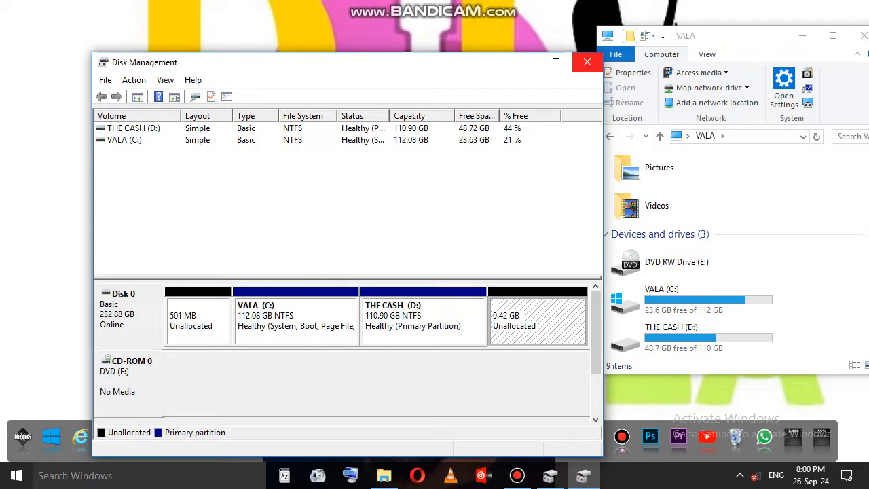
Close both Disk Management windows and File Explorer to return to the desktop
click(587, 62)
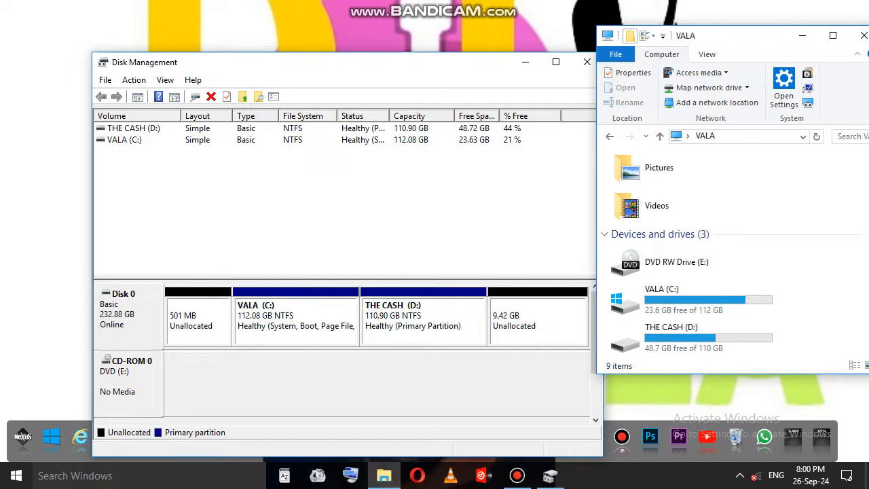
click(864, 35)
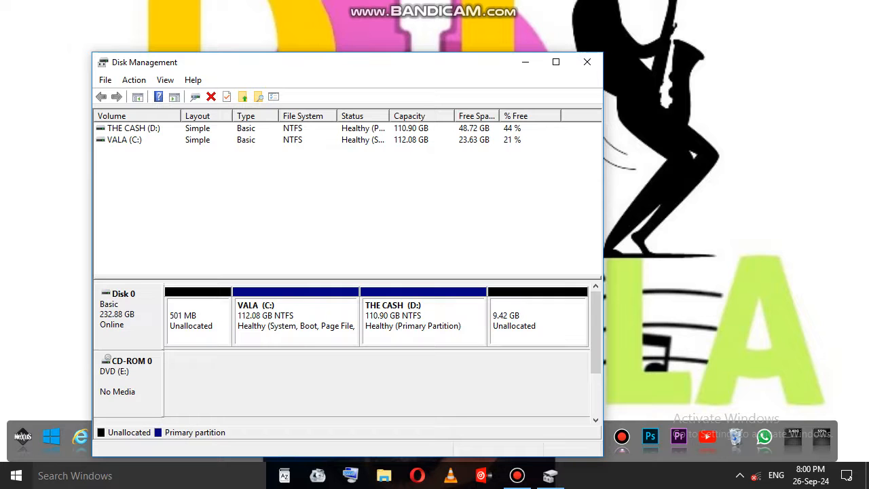
click(587, 62)
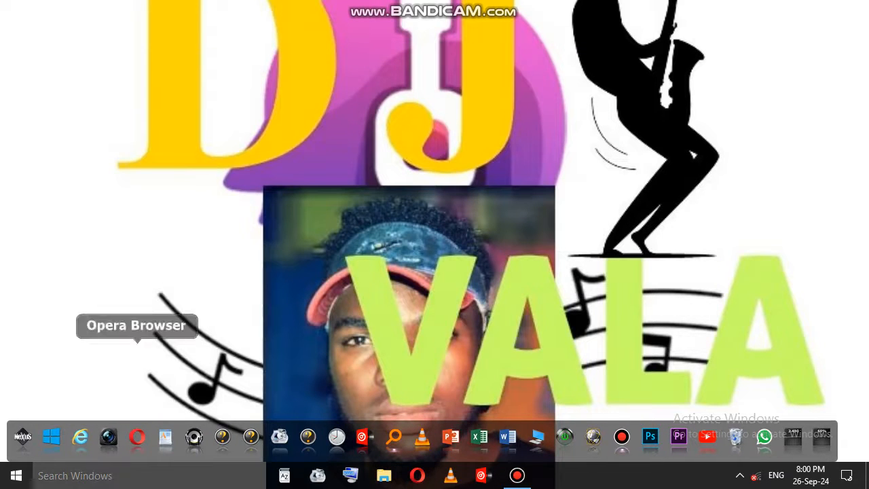
Search Windows for "parti" and open Create and format hard disk partitions
click(137, 476)
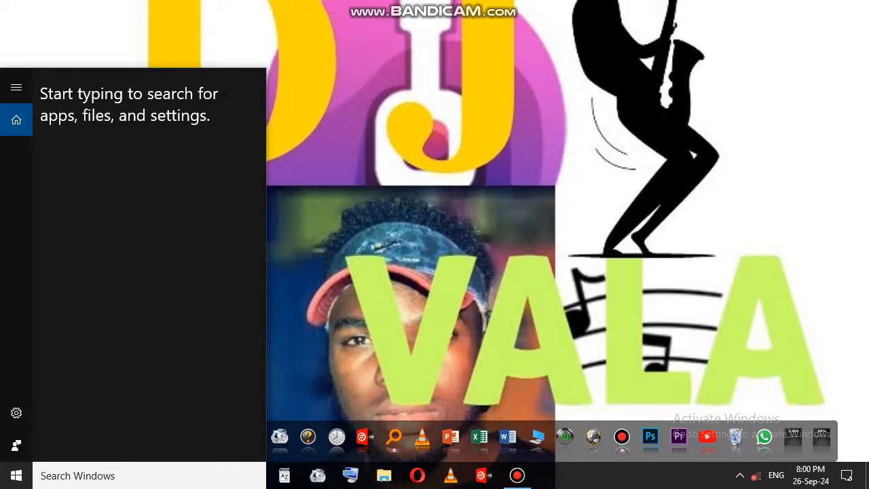
text(prti)
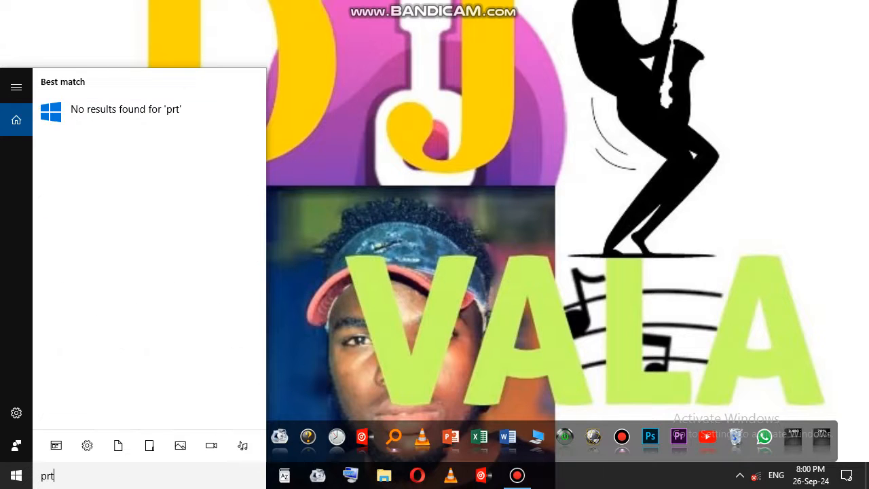
key(BackSpace)
key(BackSpace)
key(BackSpace)
text(arti)
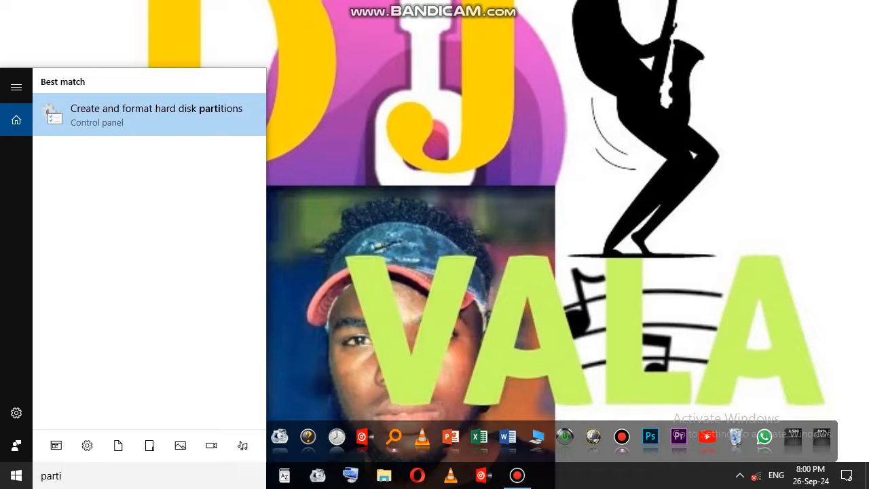
key(Return)
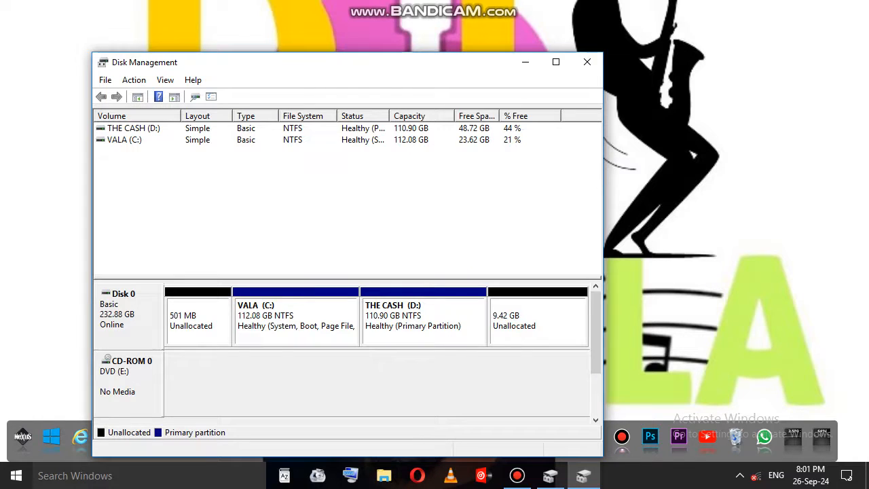
right_click(507, 314)
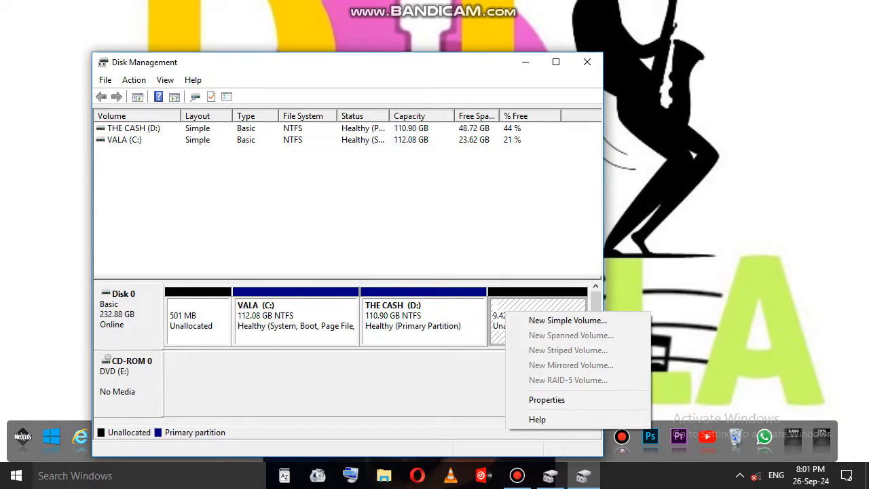
click(435, 320)
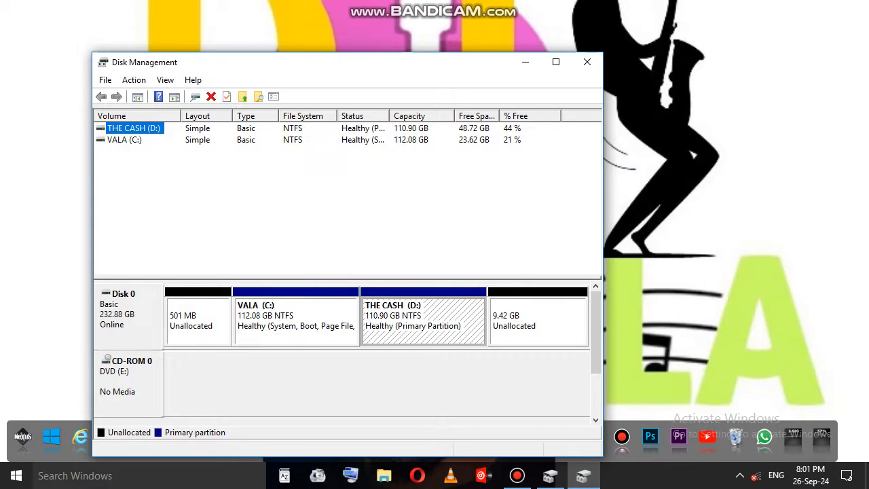
right_click(409, 128)
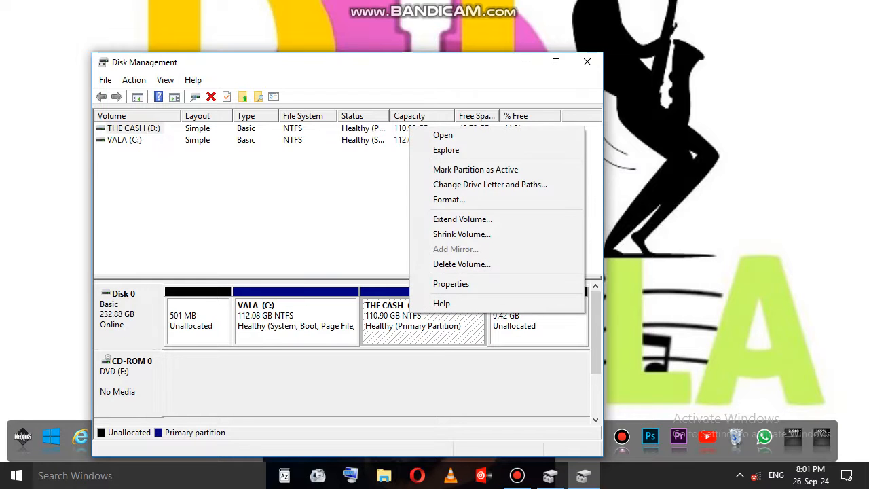
key(Escape)
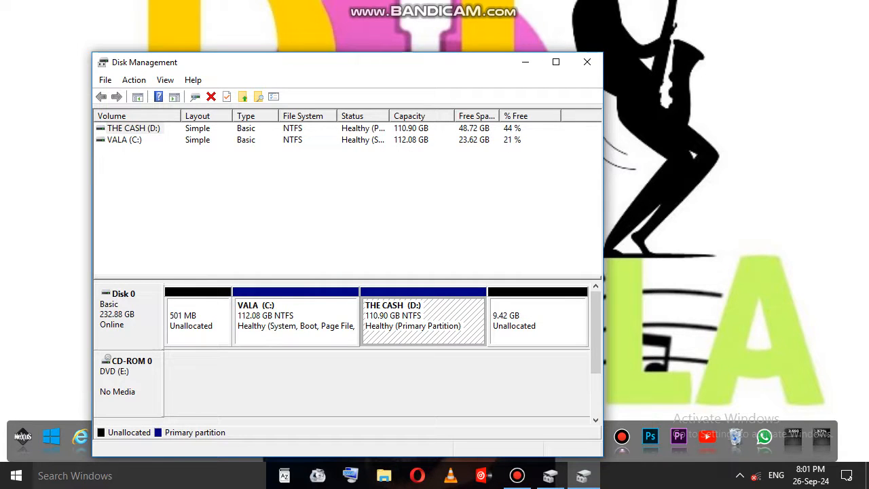
Extend the D: volume by 9640 MB with the unallocated space next to it on Disk 0
right_click(419, 311)
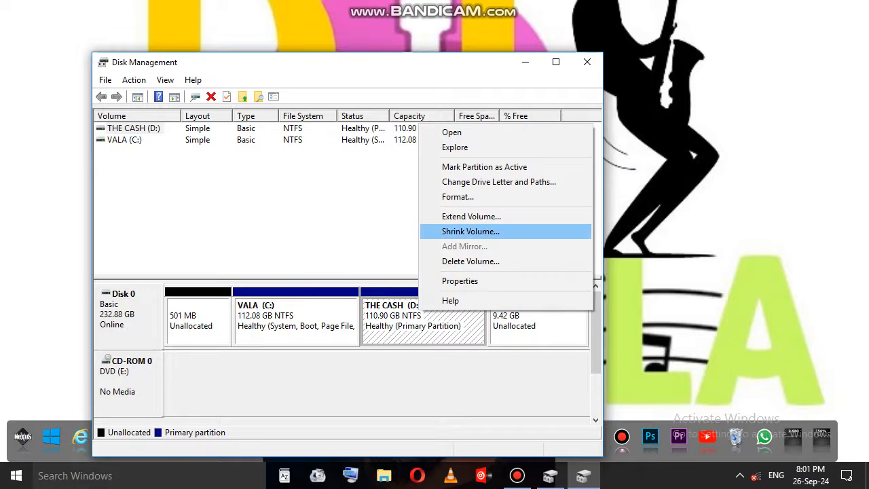
key(Return)
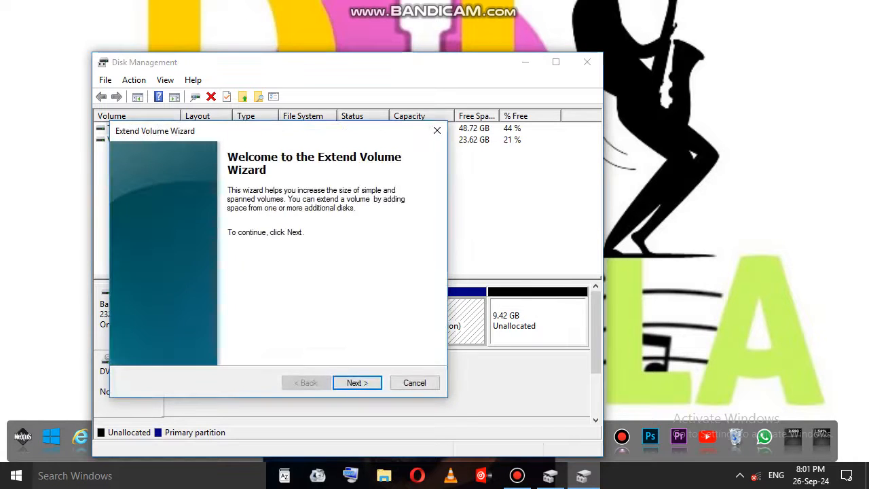
key(Return)
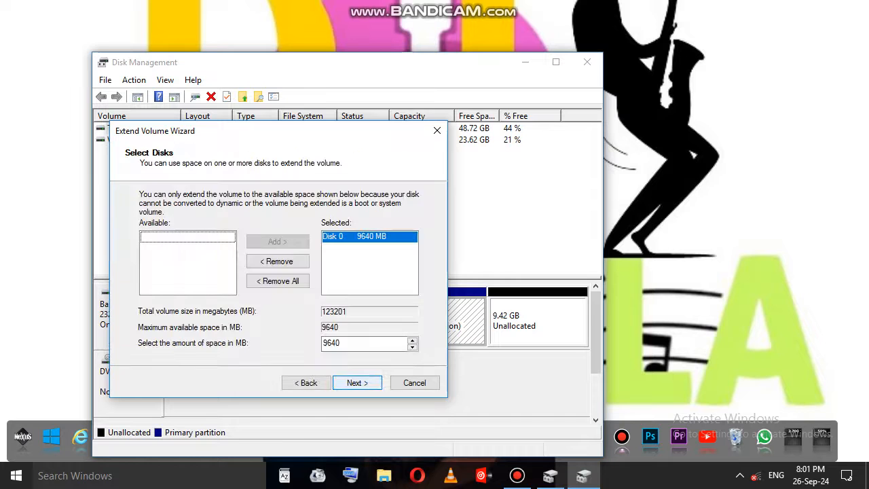
key(Return)
key(Return)
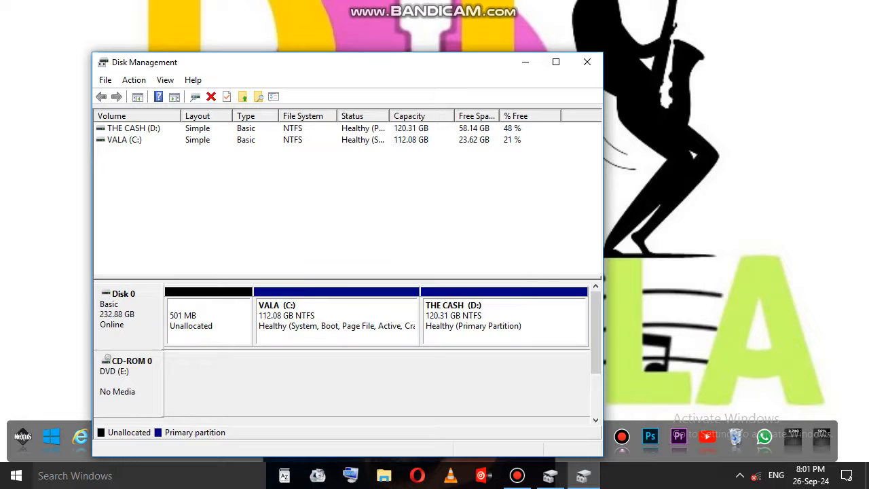
click(337, 322)
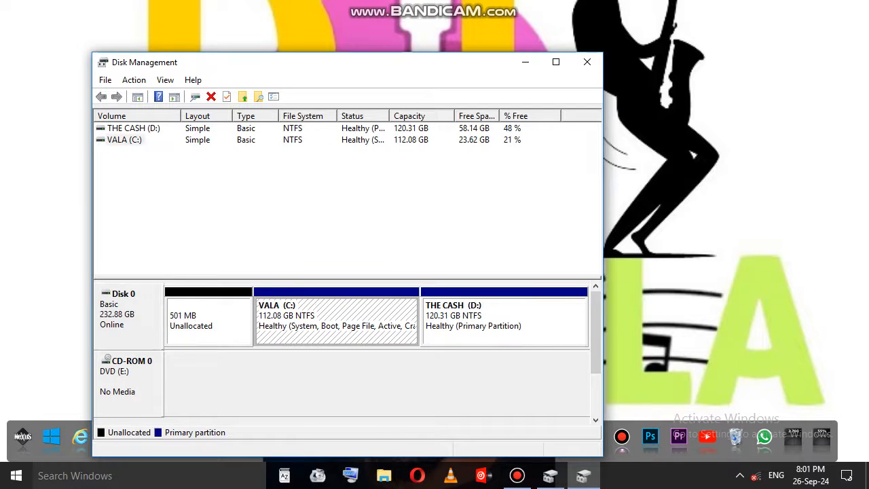
right_click(470, 124)
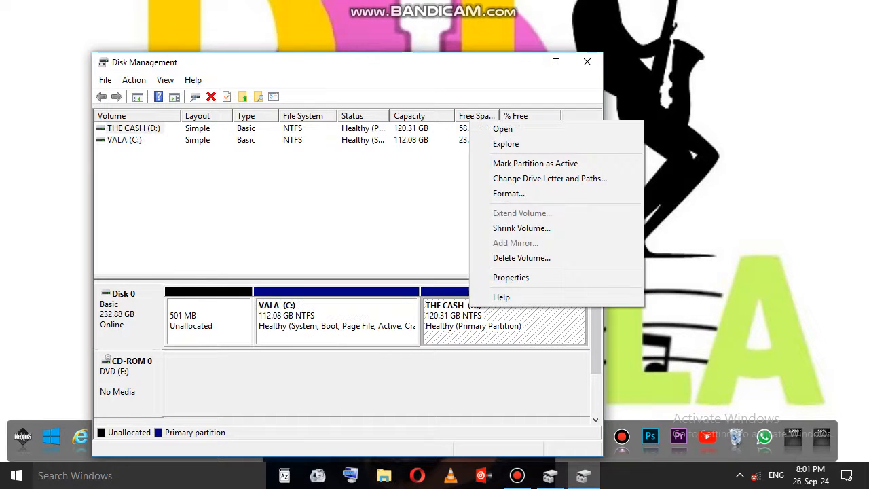
right_click(315, 140)
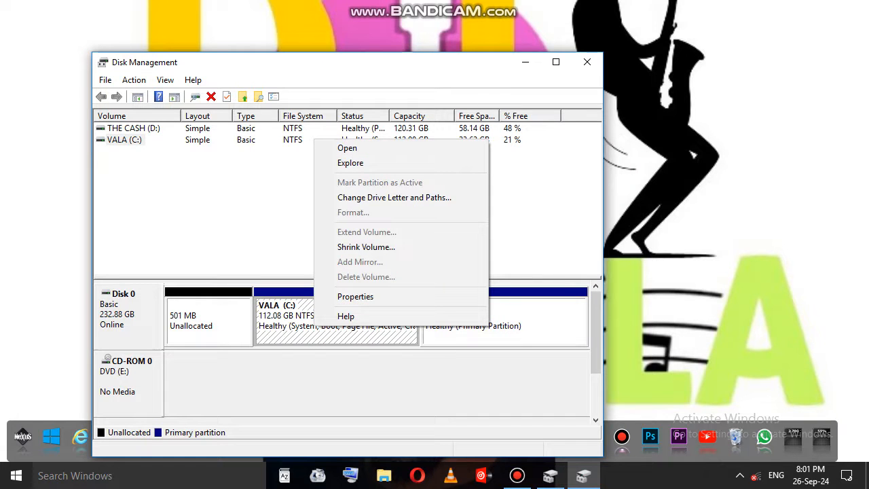
right_click(229, 312)
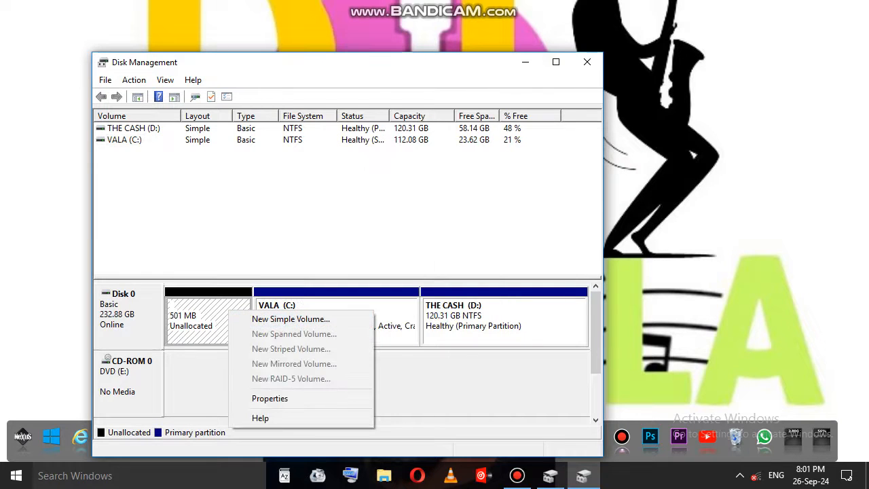
key(Escape)
click(348, 211)
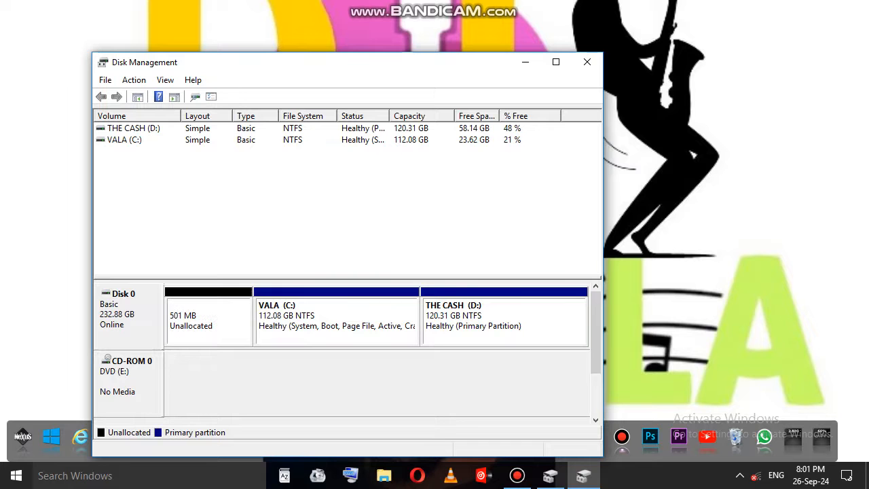
Check the C: and D: drive capacities under the computer's devices and drives in File Explorer, and close the window
key(super+e)
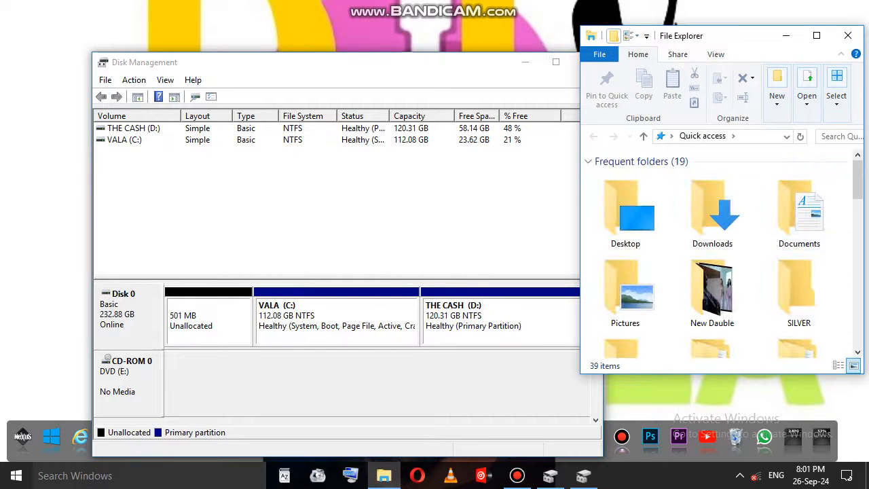
click(643, 136)
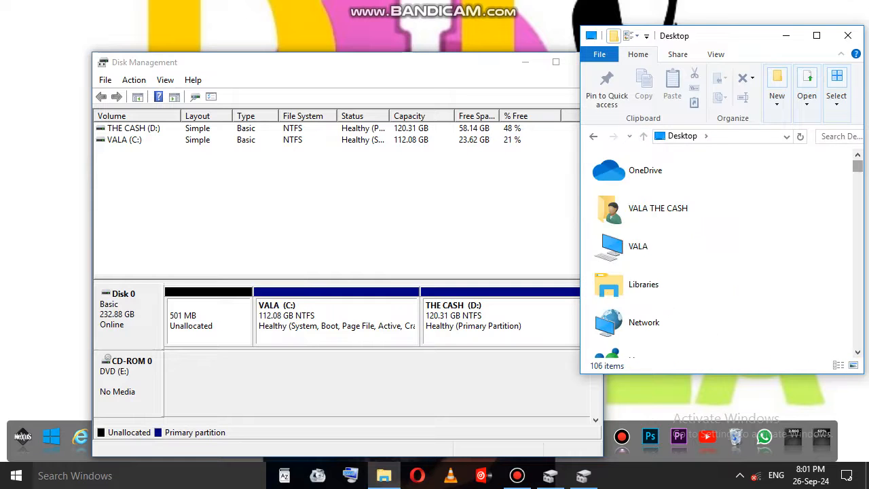
mouse_move(857, 167)
mouse_down()
mouse_move(857, 176)
mouse_move(857, 167)
mouse_up()
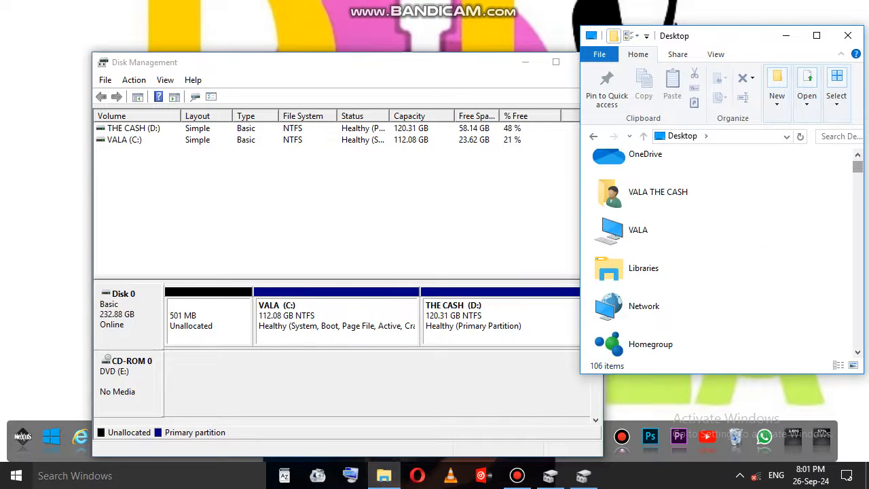
double_click(638, 230)
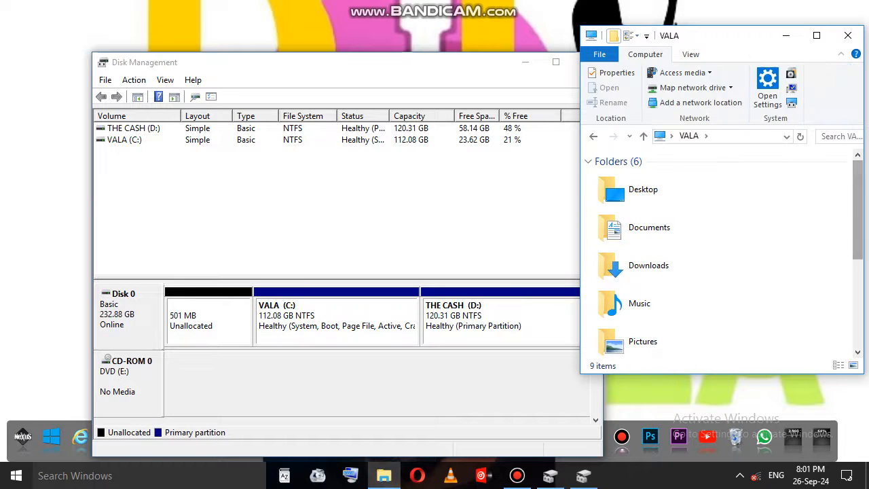
drag(857, 203, 857, 288)
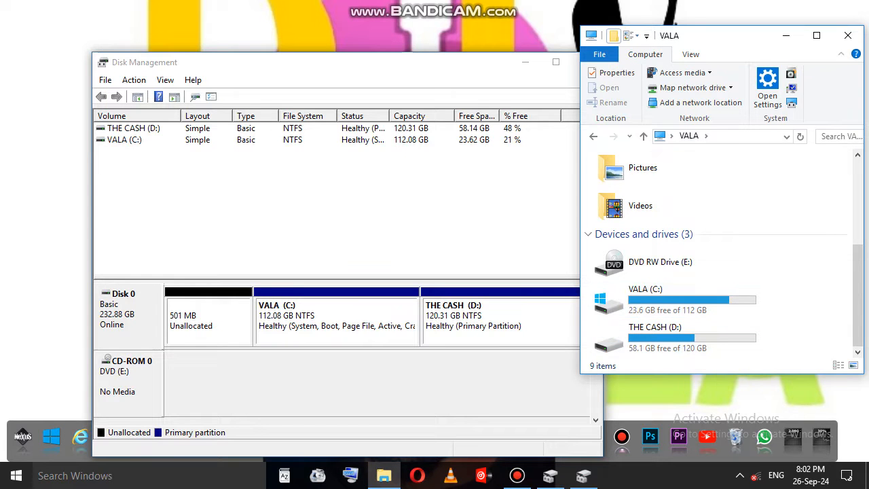
click(848, 35)
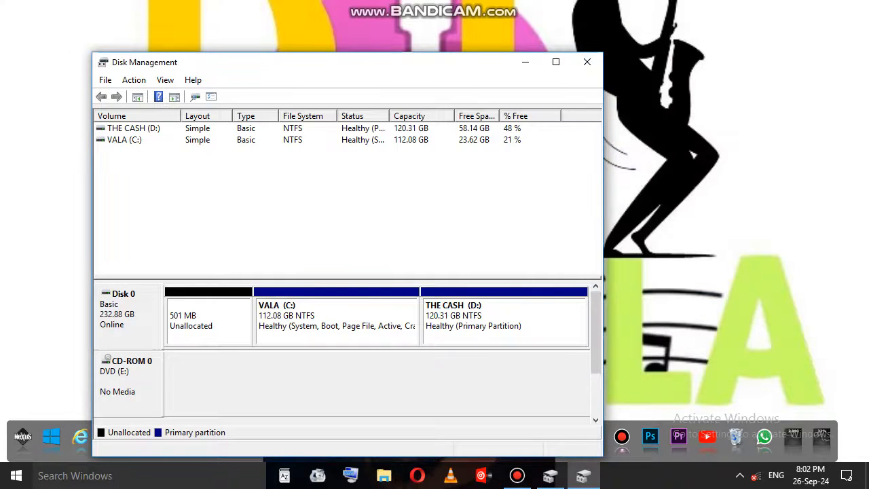
click(450, 321)
right_click(451, 321)
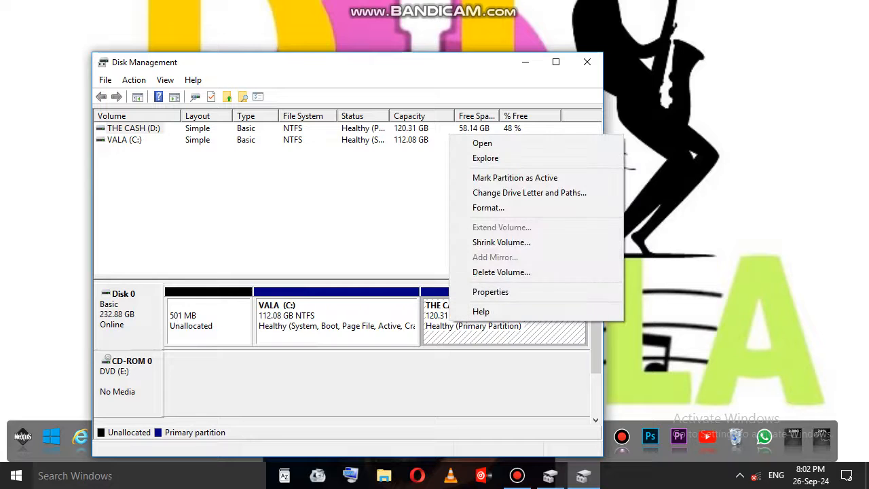
key(Escape)
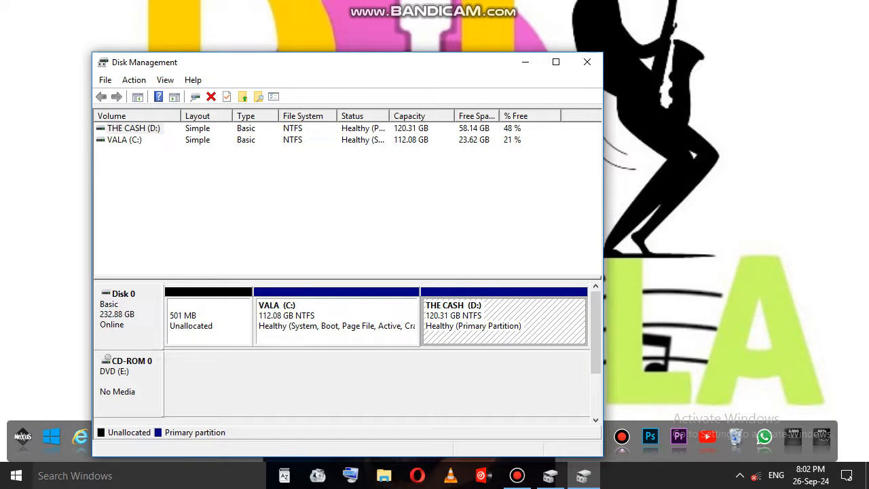
Open the D: drive from the computer's drive list in File Explorer, look through its files, and close the window
key(super+e)
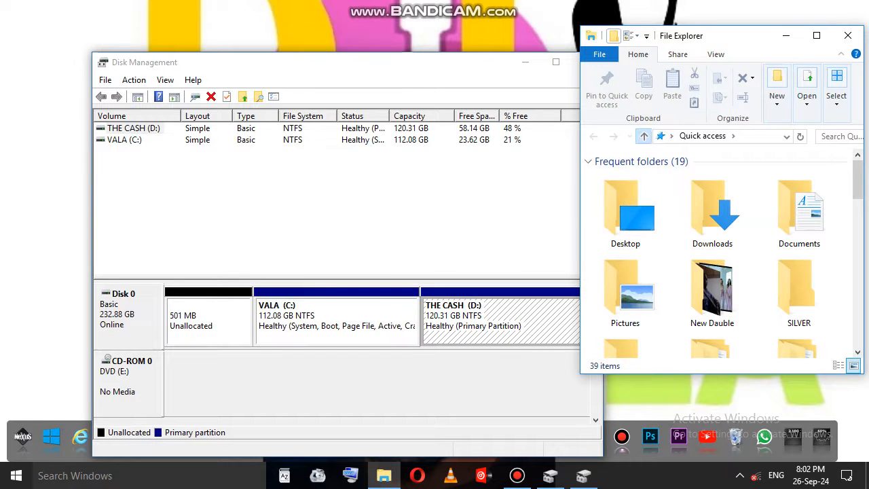
click(643, 136)
double_click(638, 247)
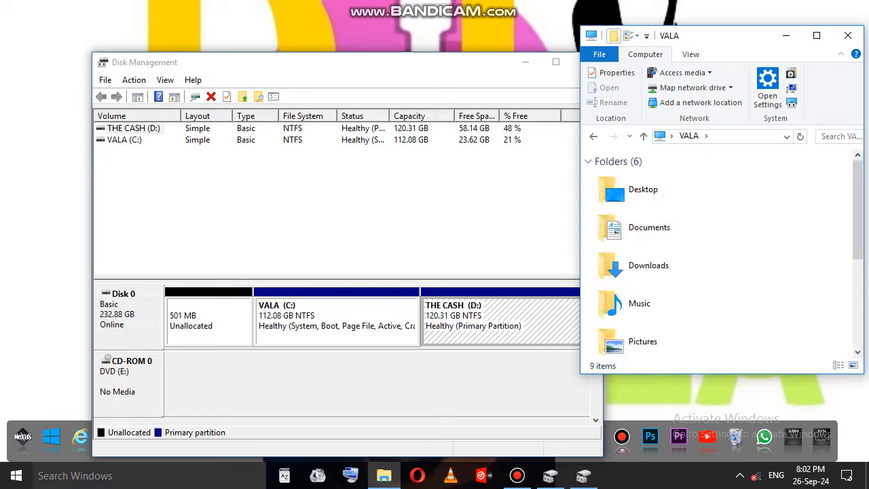
scroll(719, 251, down, 3)
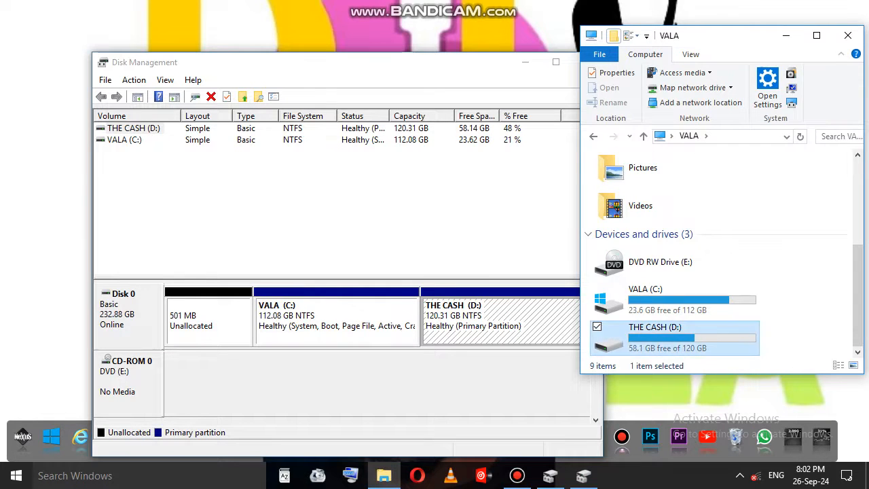
double_click(655, 337)
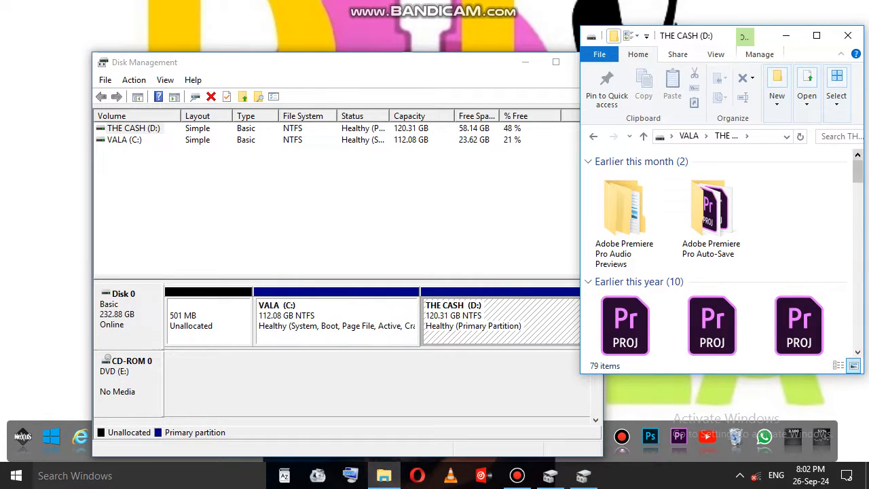
mouse_move(858, 170)
mouse_down()
mouse_move(857, 323)
mouse_move(857, 175)
mouse_up()
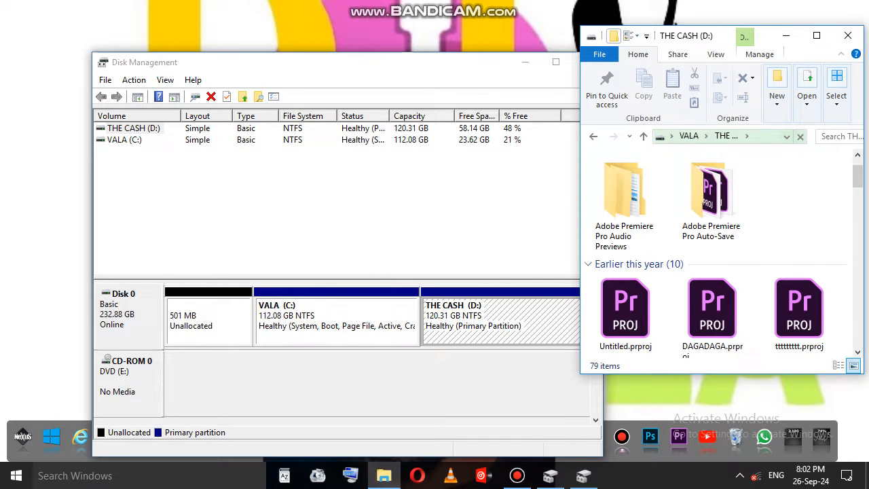
click(848, 36)
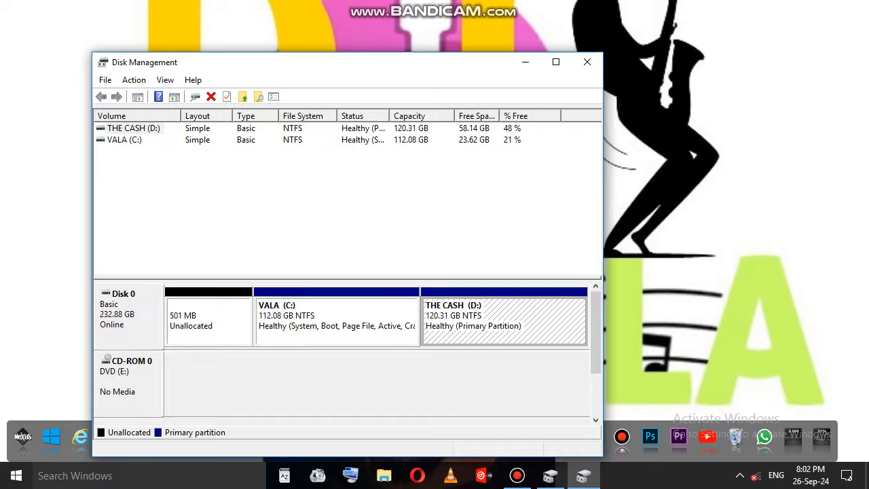
Close both Disk Management windows to return to the desktop
right_click(171, 318)
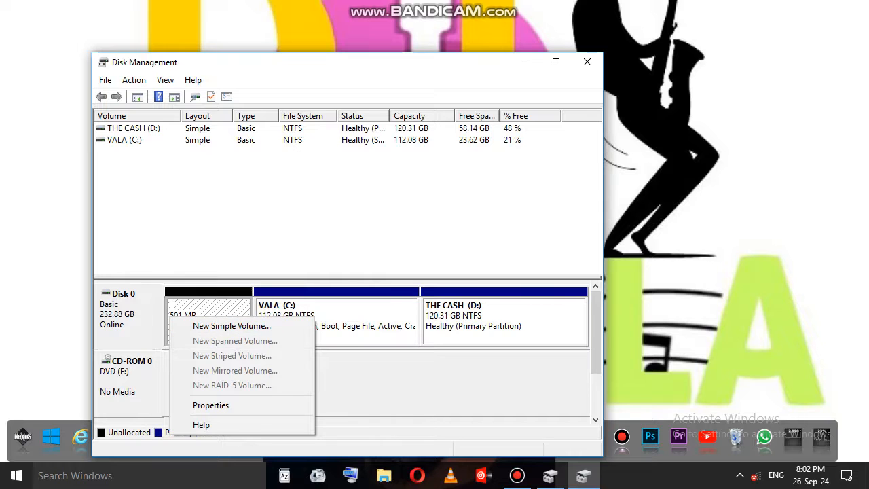
key(Escape)
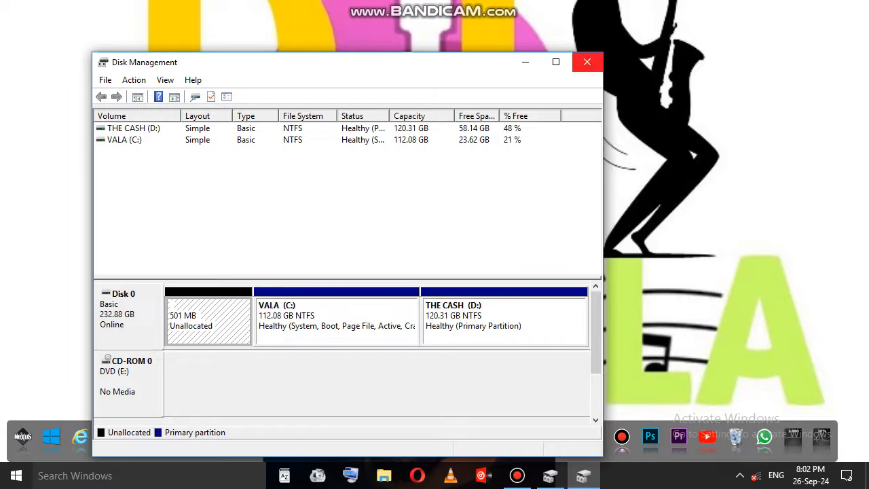
click(587, 62)
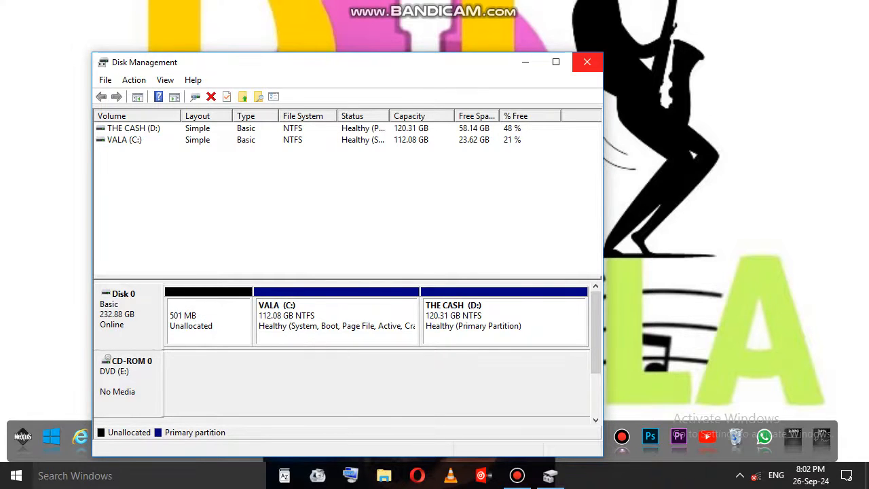
click(588, 62)
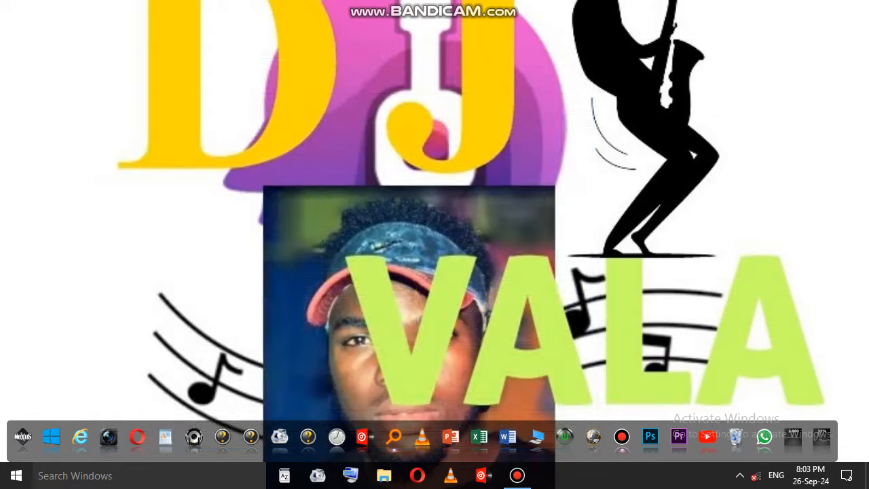
Reopen File Explorer from the desktop, review the remaining drives on the computer, and close it again
key(super+e)
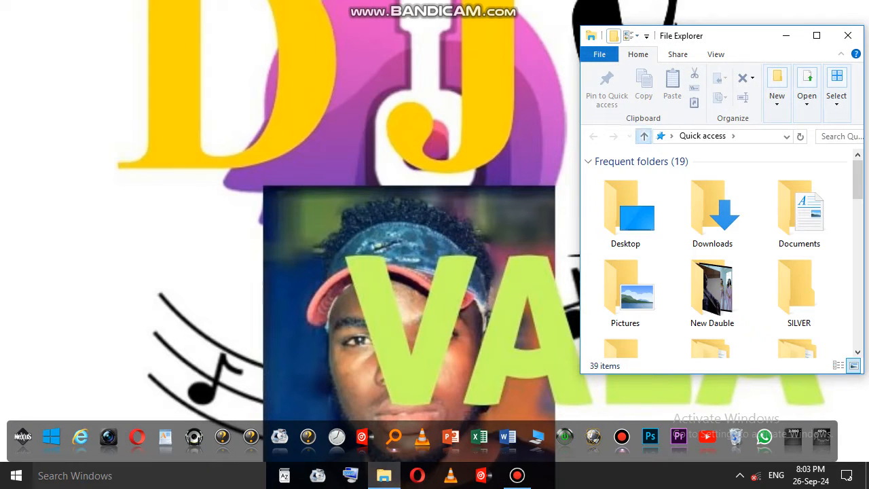
click(643, 136)
double_click(638, 245)
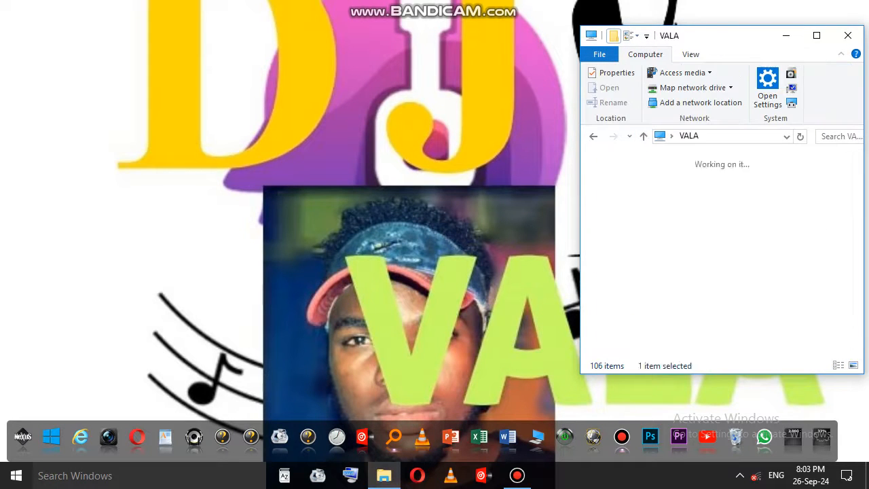
scroll(720, 257, down, 3)
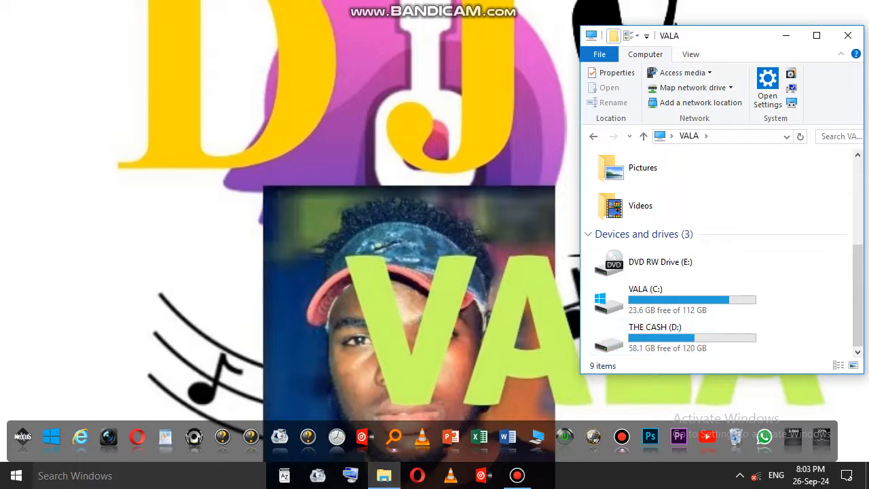
click(848, 35)
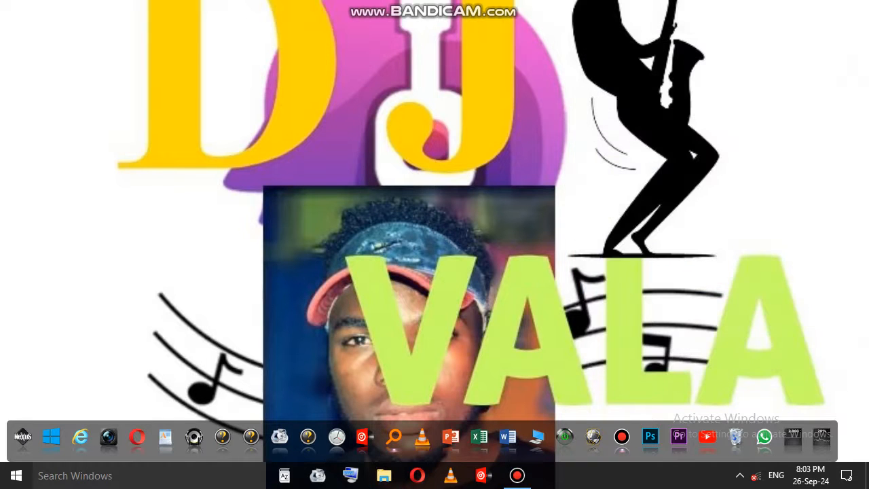
click(517, 475)
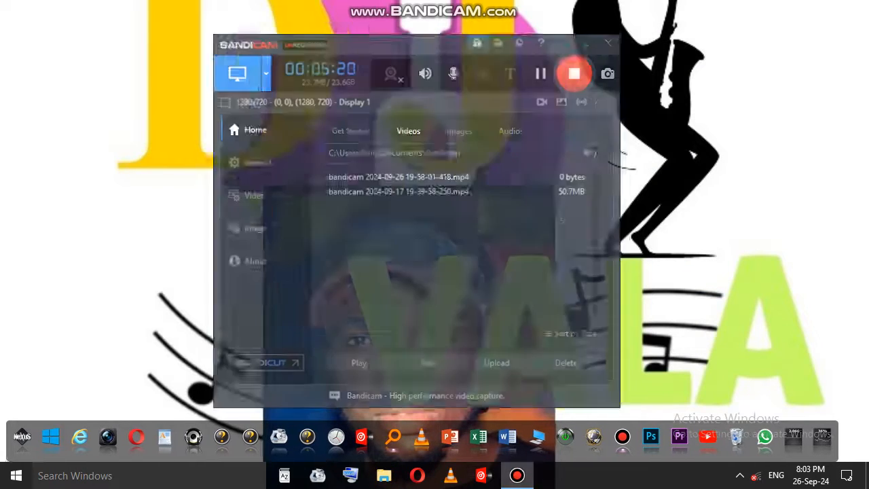